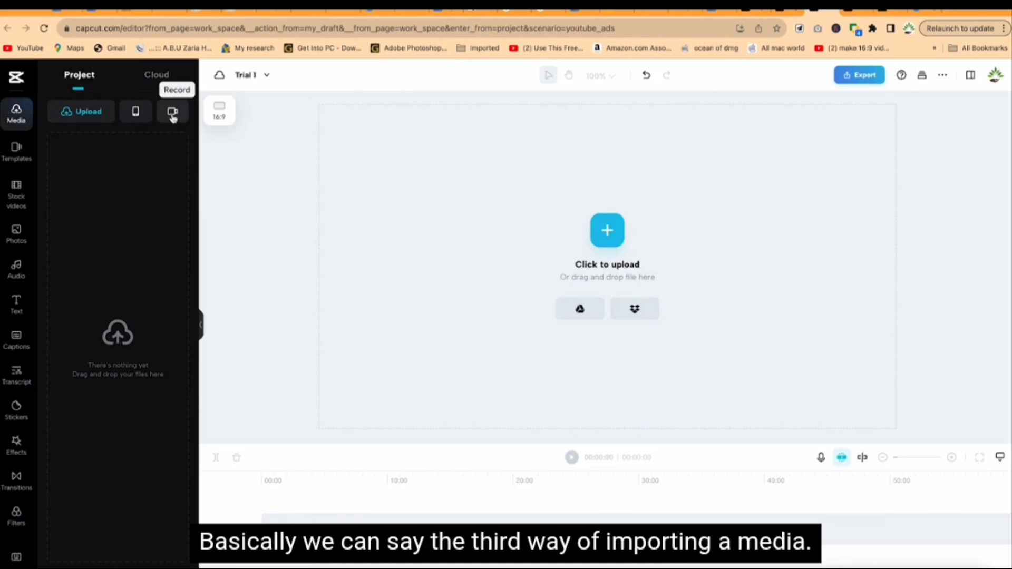
Step: Upload all five video files from the Videos folder of the desktop's Capcut Tutorial folder on the computer
click(81, 113)
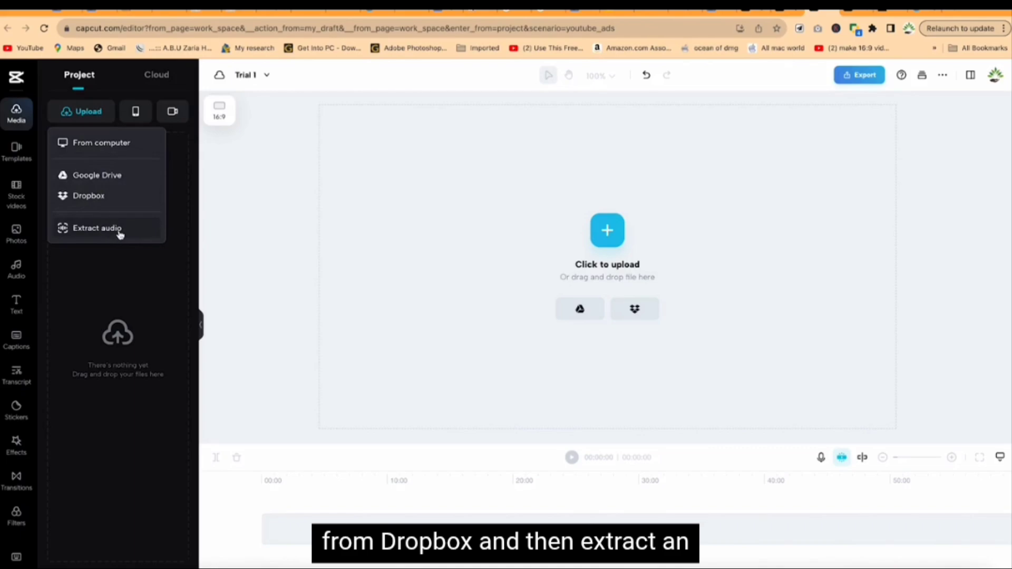
click(101, 144)
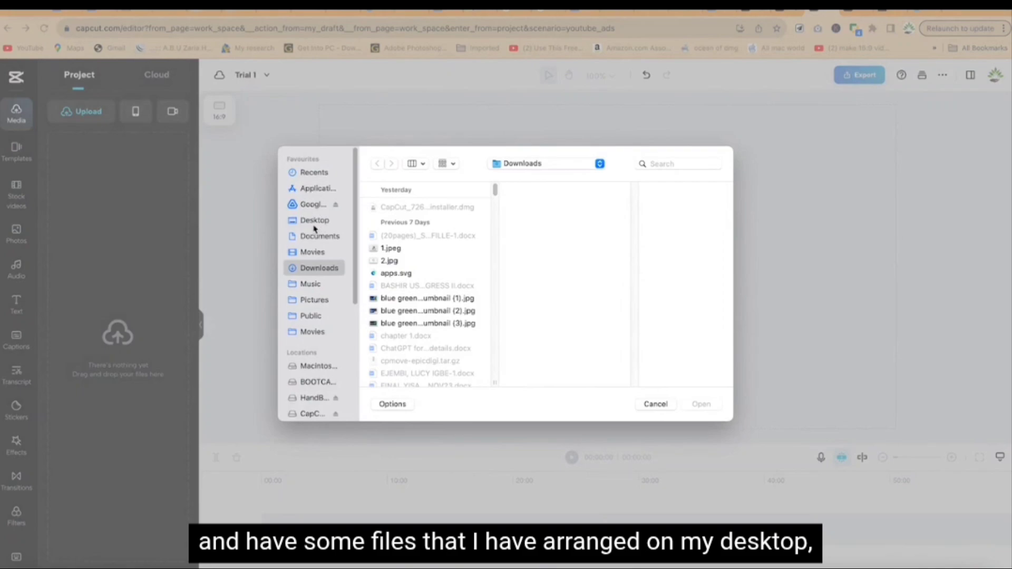
click(314, 225)
click(418, 209)
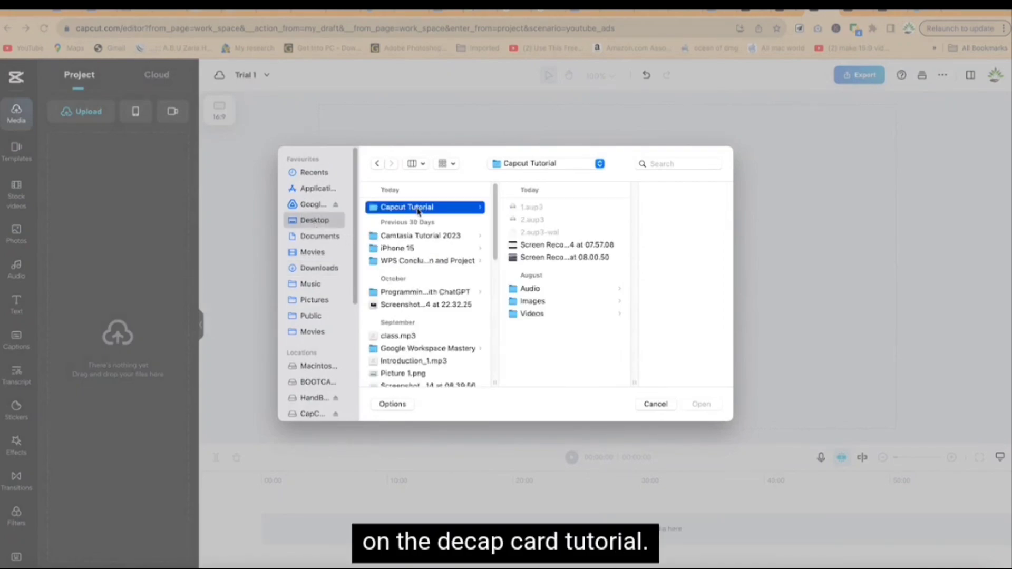
click(532, 288)
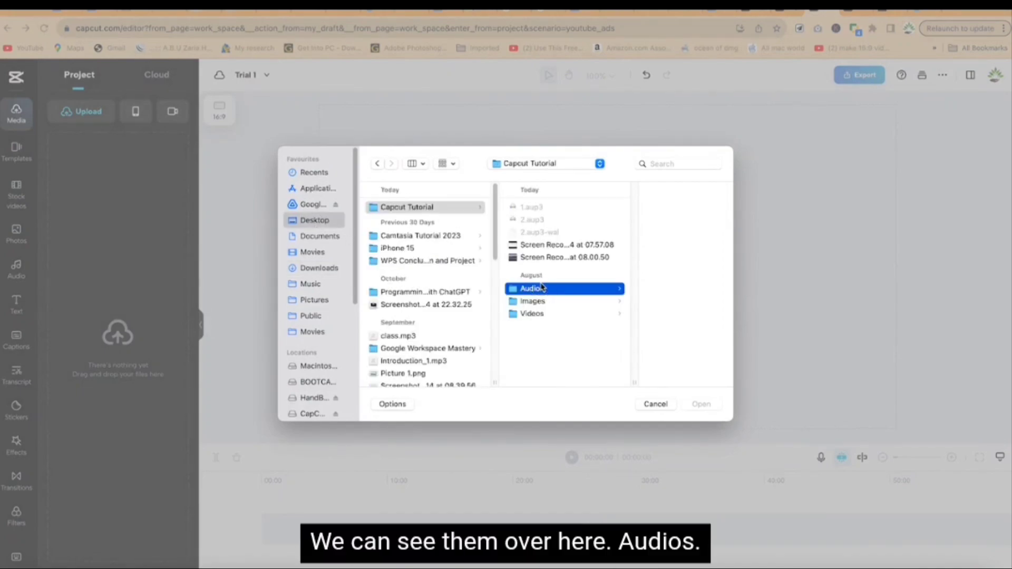
click(503, 303)
click(503, 315)
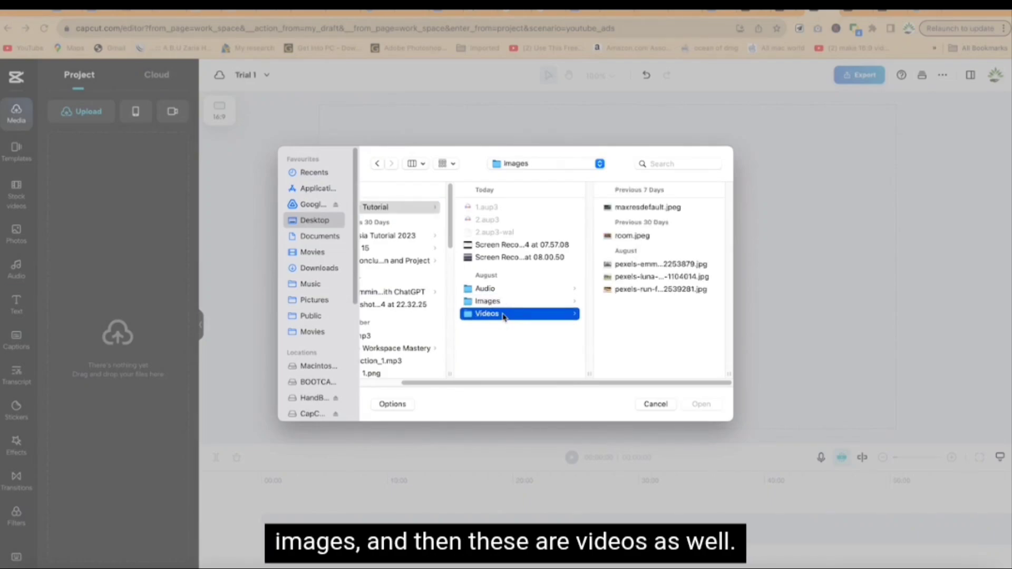
drag(689, 337, 625, 207)
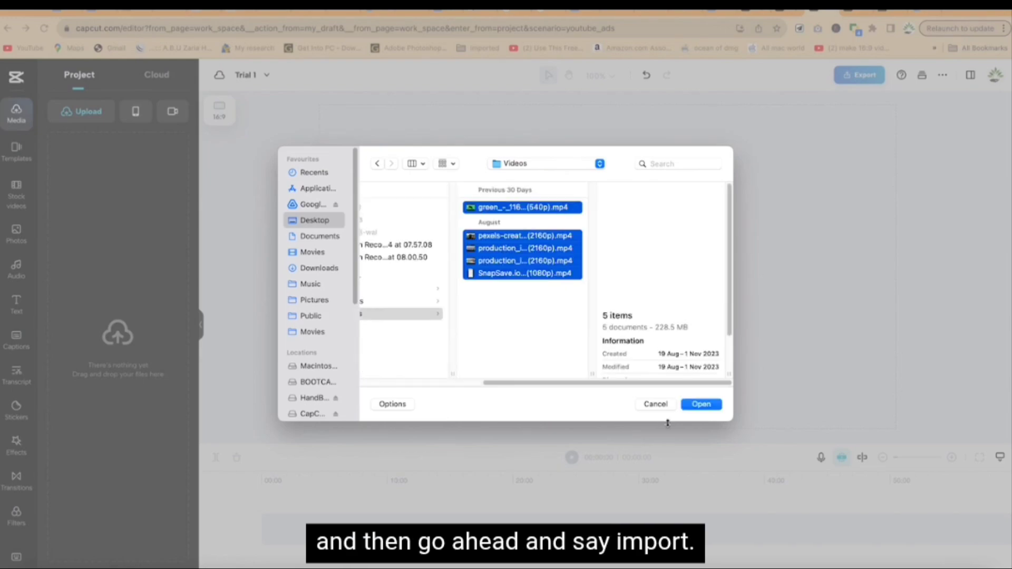
click(712, 407)
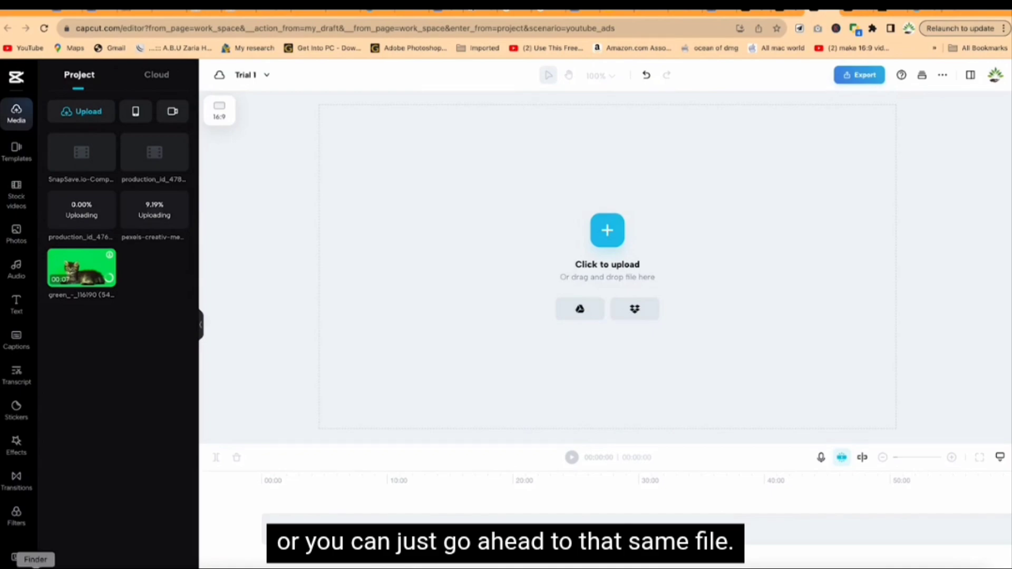
Step: Switch to Finder and import all three MP3 files from the Capcut Tutorial Audio folder into the project media
click(15, 557)
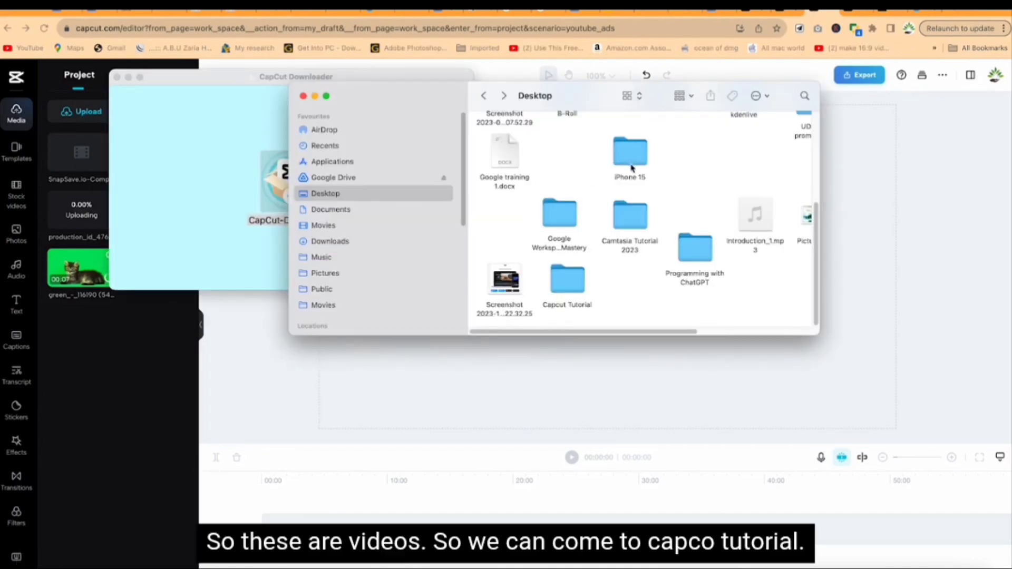
double_click(573, 281)
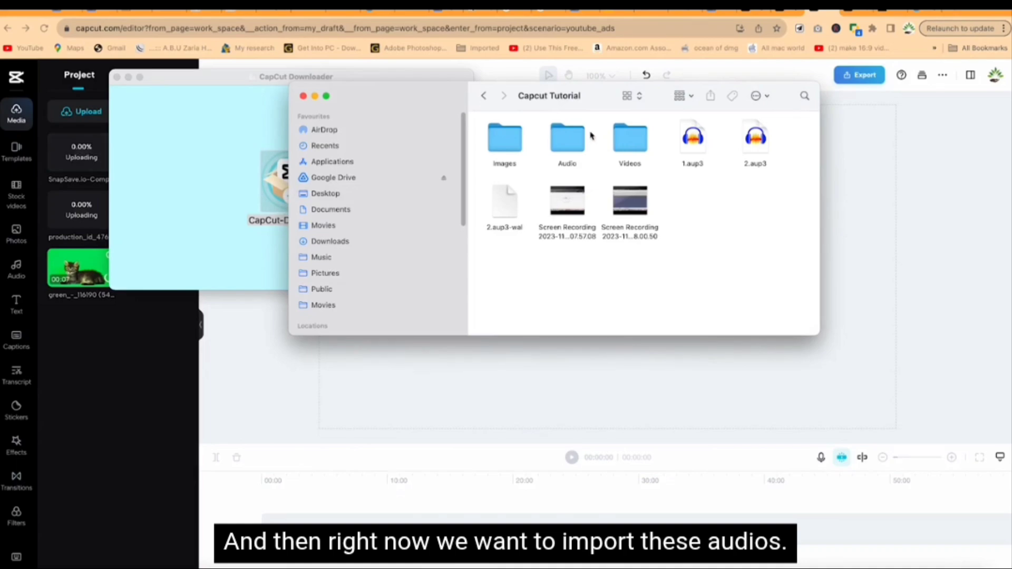
double_click(579, 133)
drag(670, 219, 477, 115)
drag(514, 169, 85, 390)
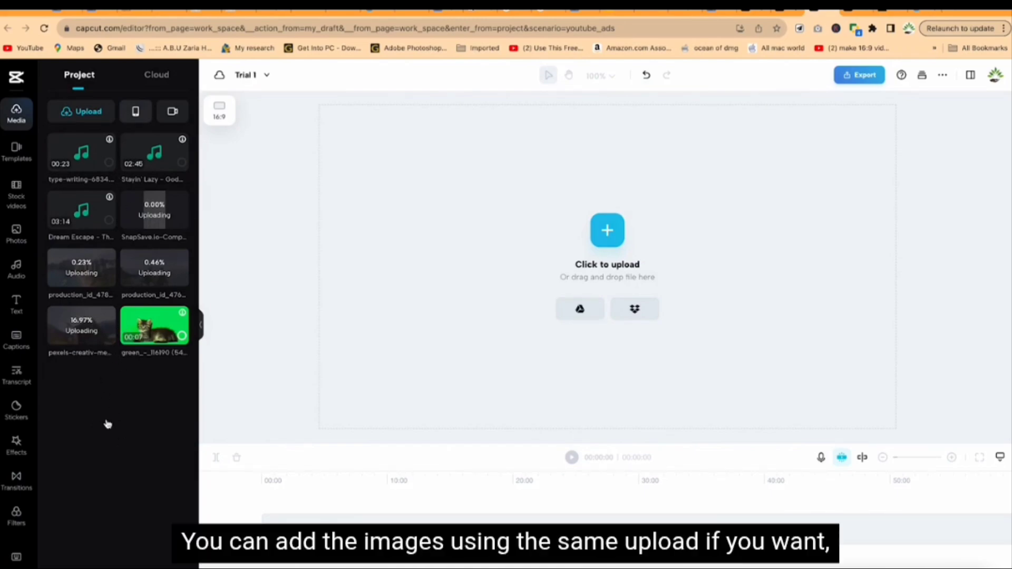
Step: Upload all five pictures from the Capcut Tutorial Images folder on the computer
mouse_move(75, 110)
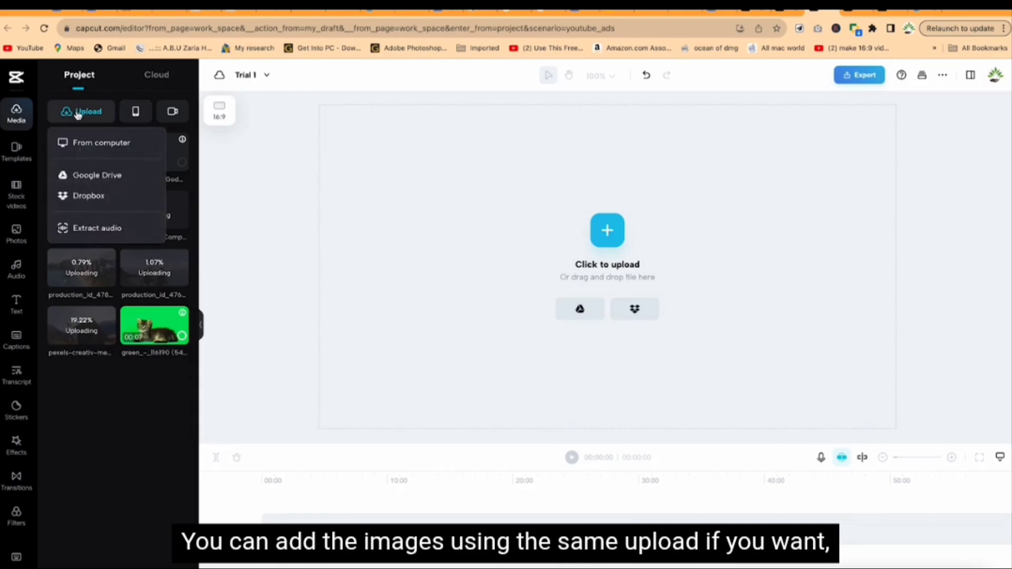
click(87, 148)
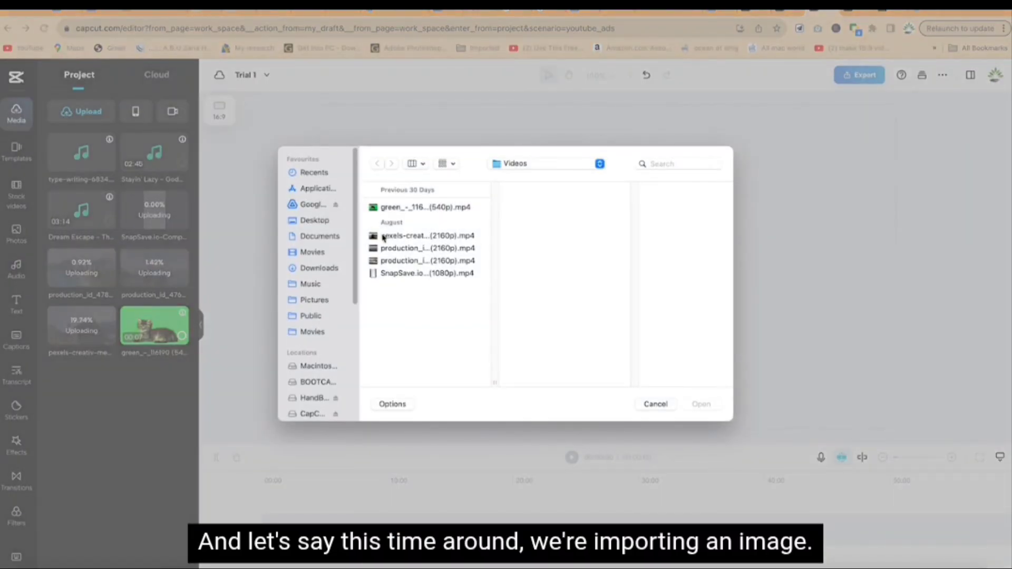
click(529, 165)
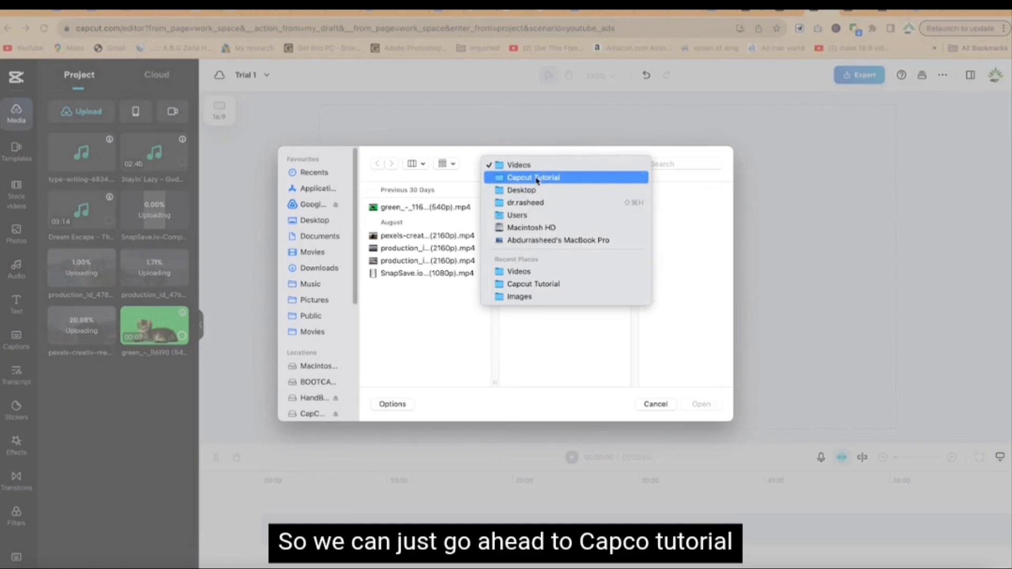
click(540, 178)
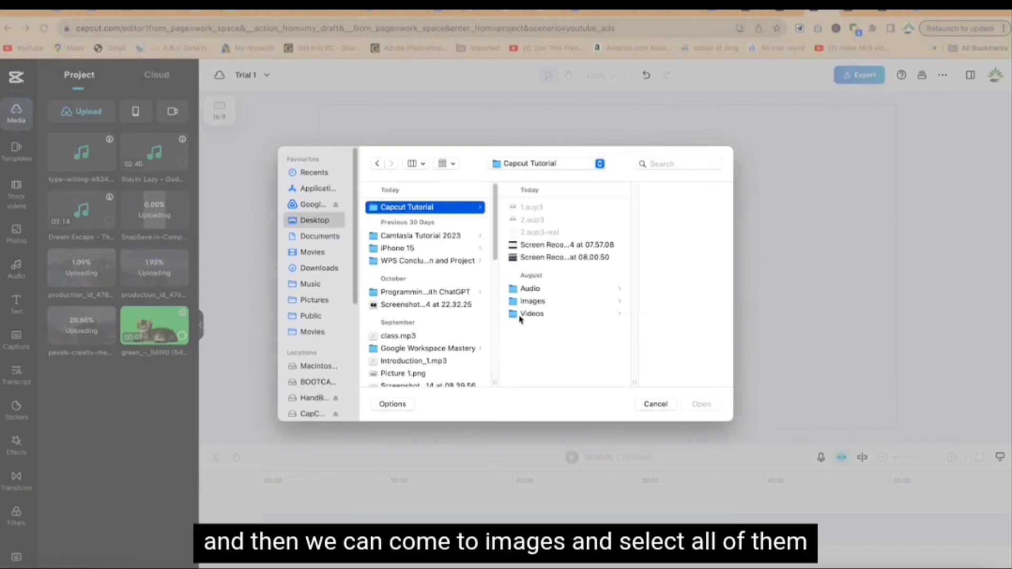
click(531, 301)
drag(655, 332, 608, 210)
click(701, 404)
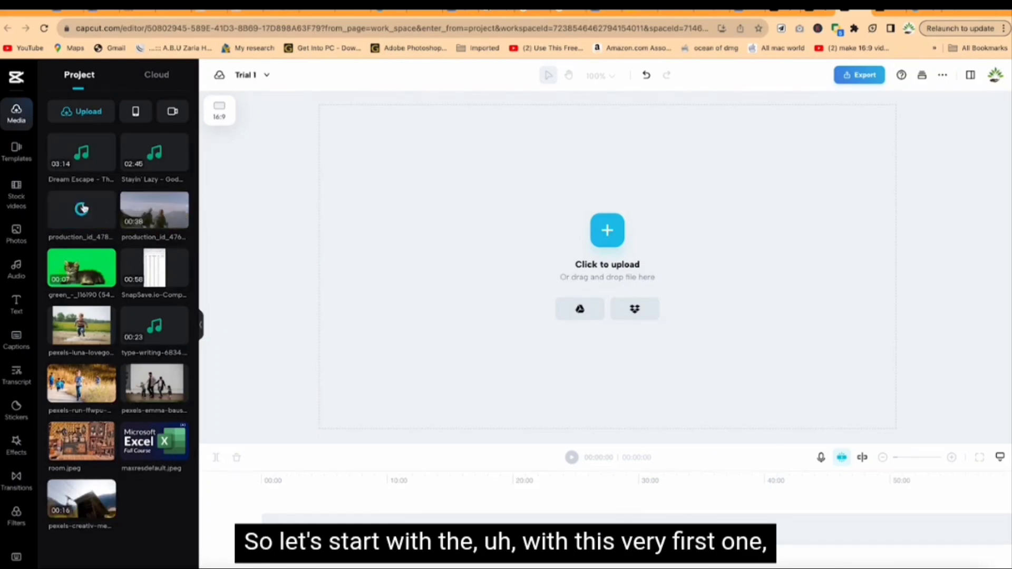
Step: Place the 27-second beach city clip at the start of the timeline and preview it by playing and scrubbing
drag(83, 209, 266, 519)
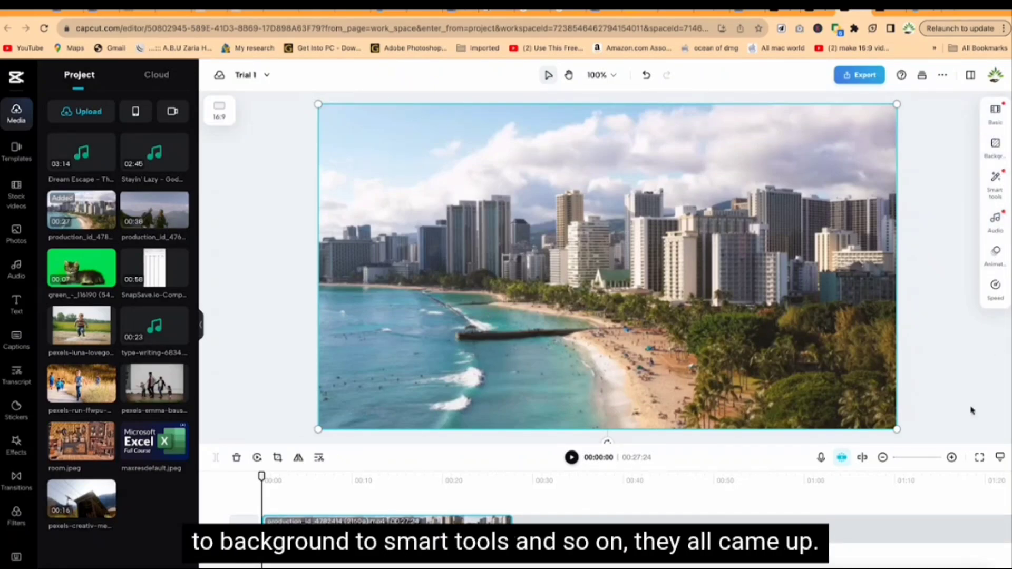
click(571, 457)
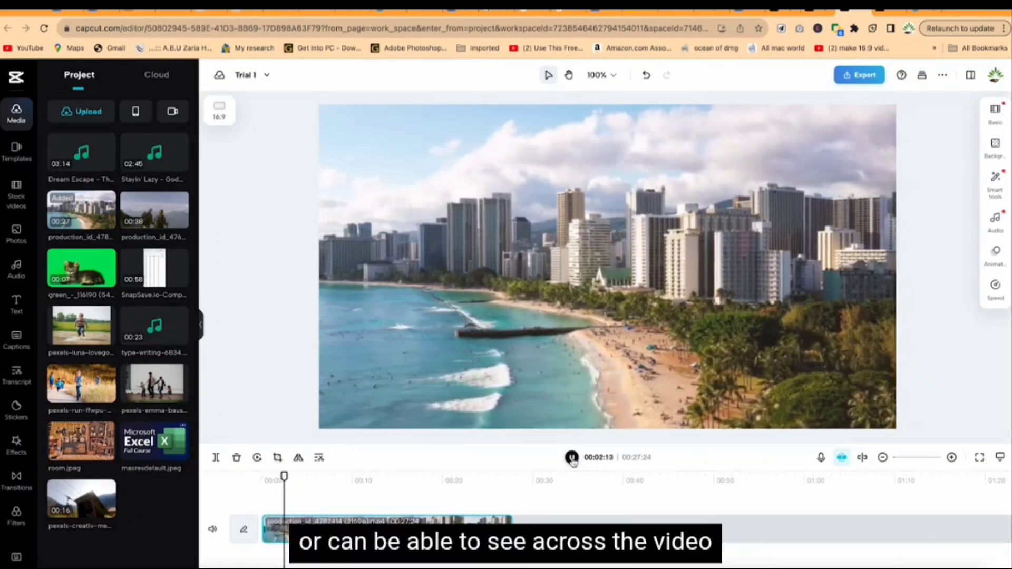
click(571, 458)
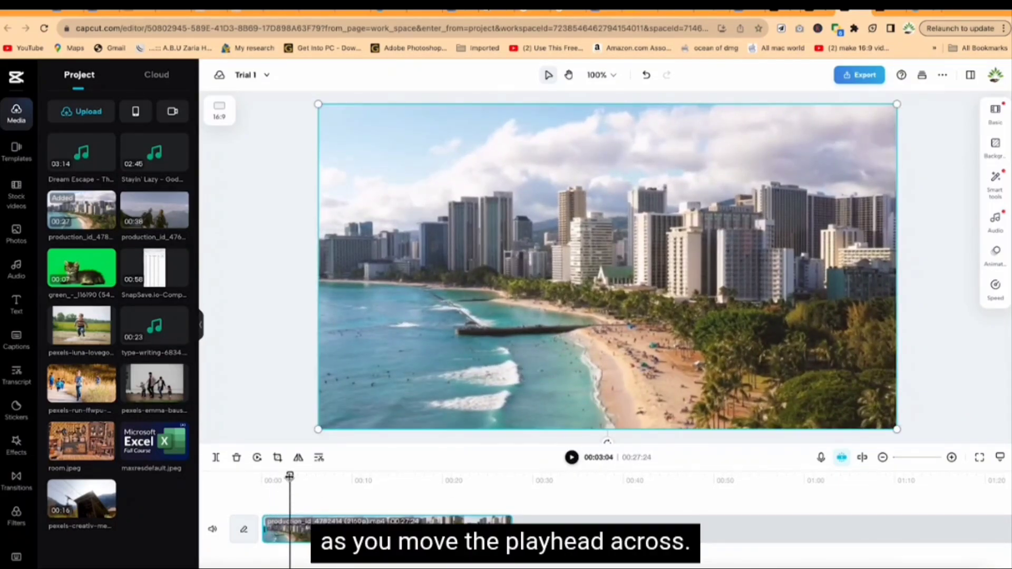
drag(289, 476, 406, 476)
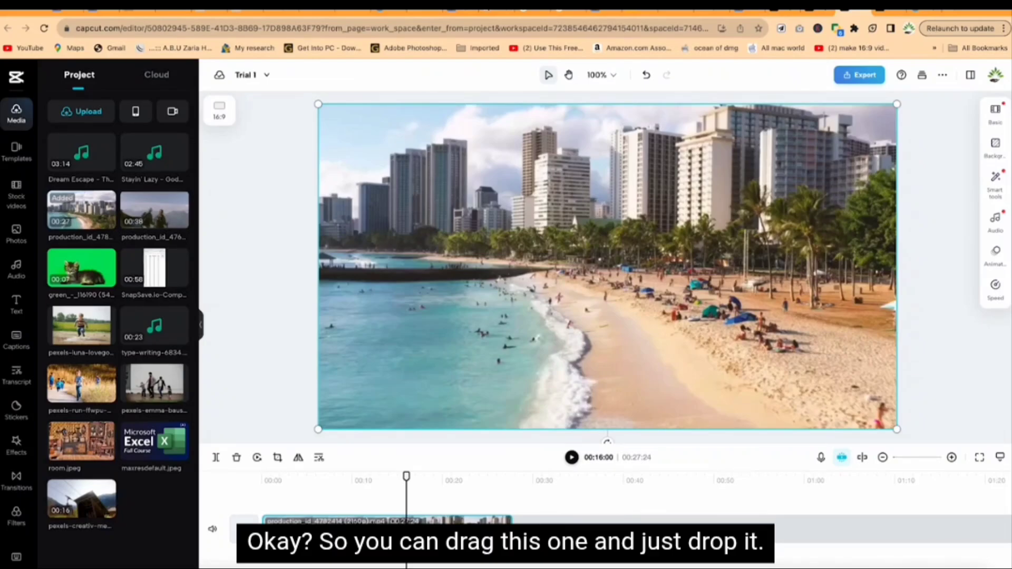
Step: Add the mountain clip after the beach clip and align the Dream Escape audio with the start of the timeline
drag(153, 211, 620, 521)
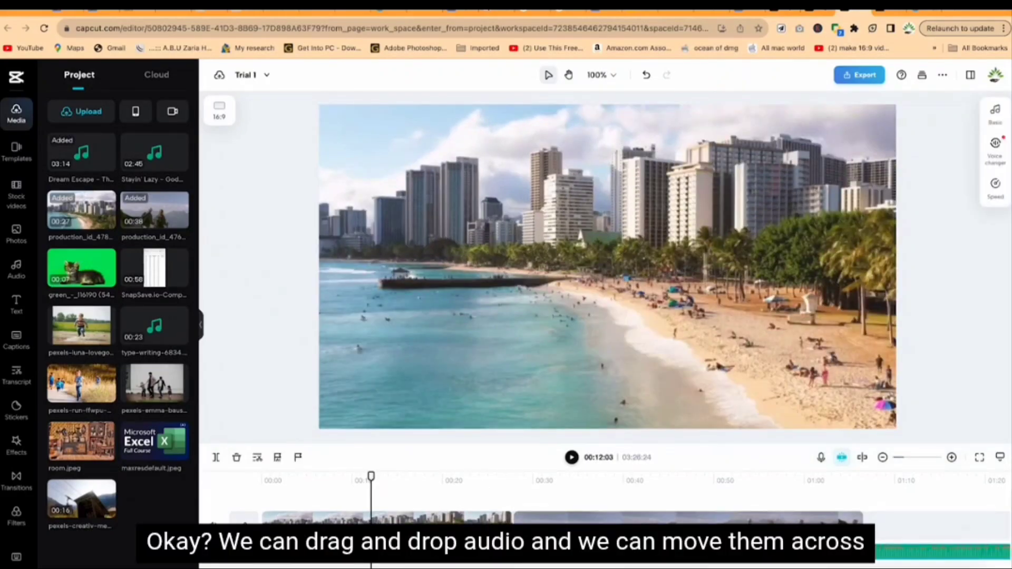
drag(510, 559, 408, 556)
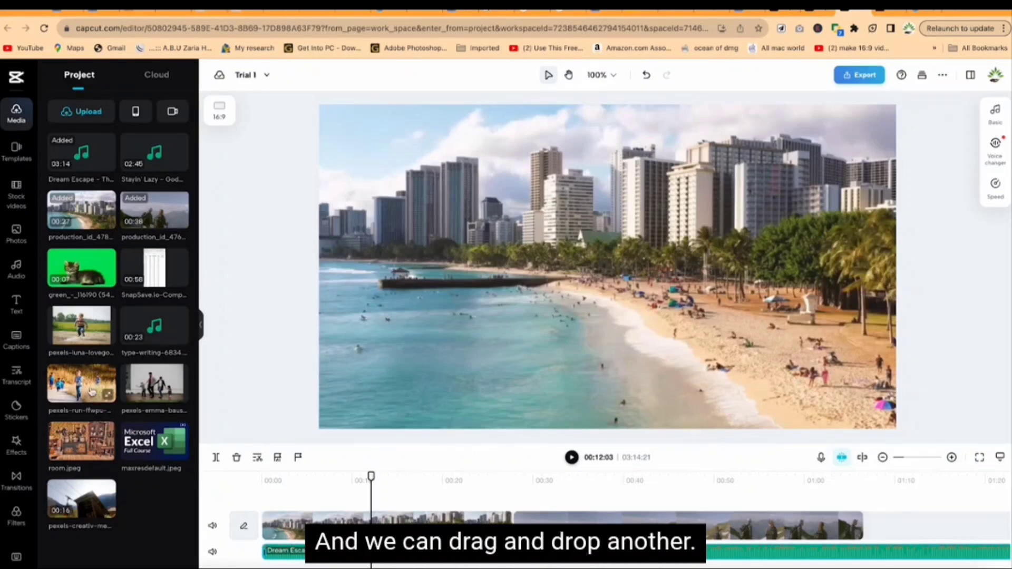
Step: Add the photo of the jumping boy on a new track above the beach clip at about 3 seconds
drag(74, 331, 292, 501)
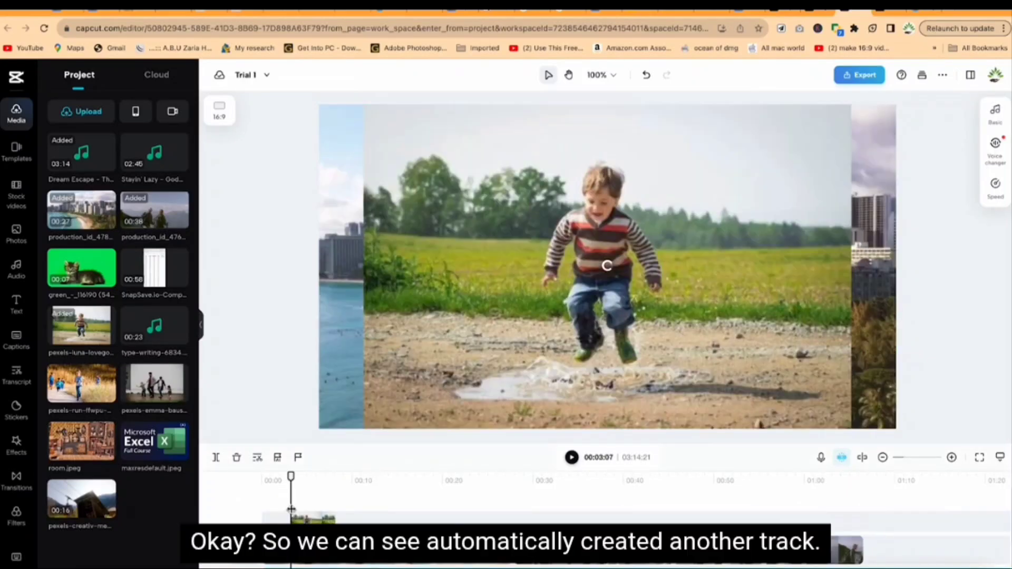
scroll(294, 514, down, 1)
scroll(315, 523, down, 1)
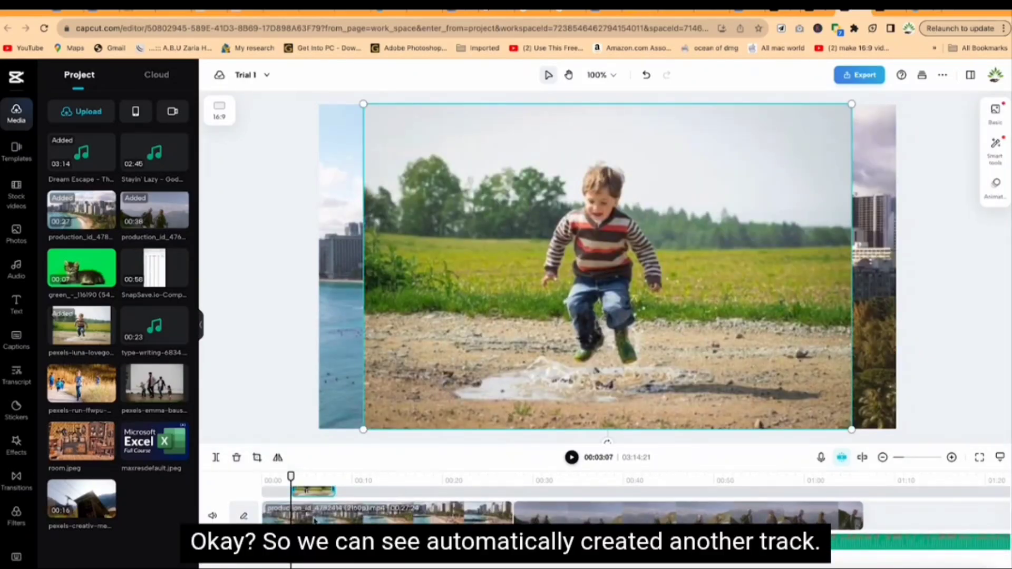
scroll(314, 523, up, 1)
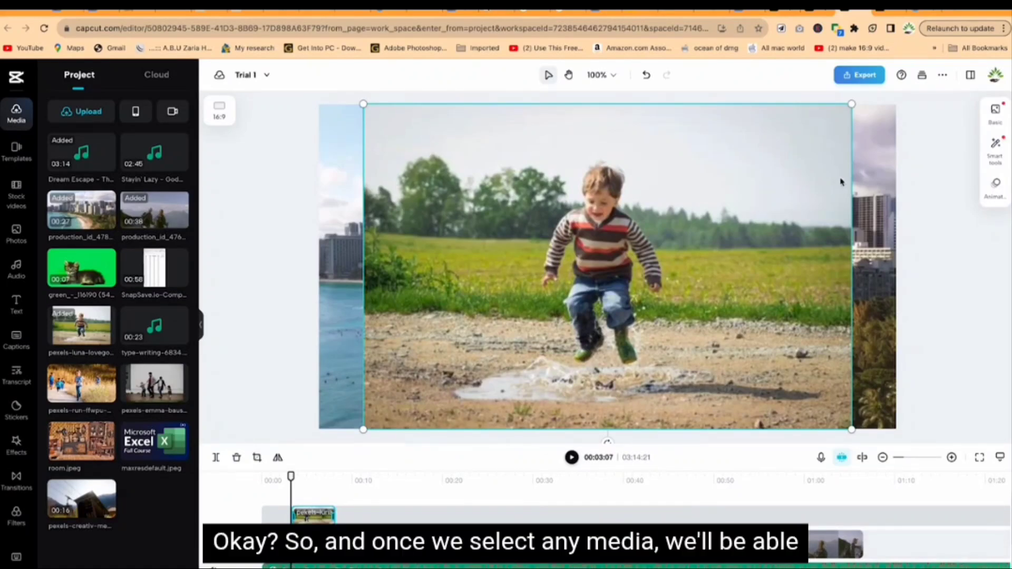
Step: Select the boy photo, bring the playhead over it, and shrink it to a small overlay in the frame's lower right
click(465, 508)
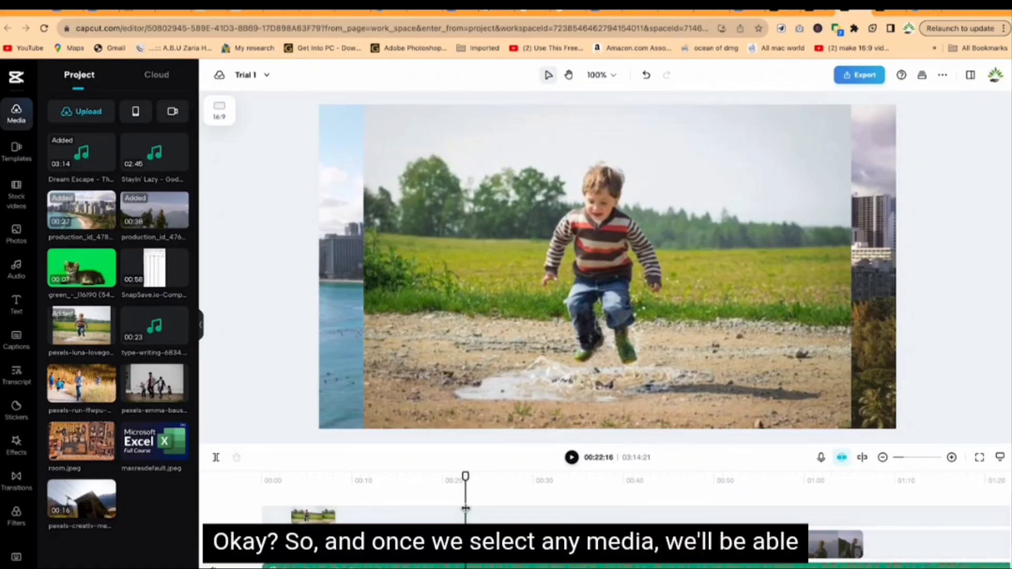
click(301, 515)
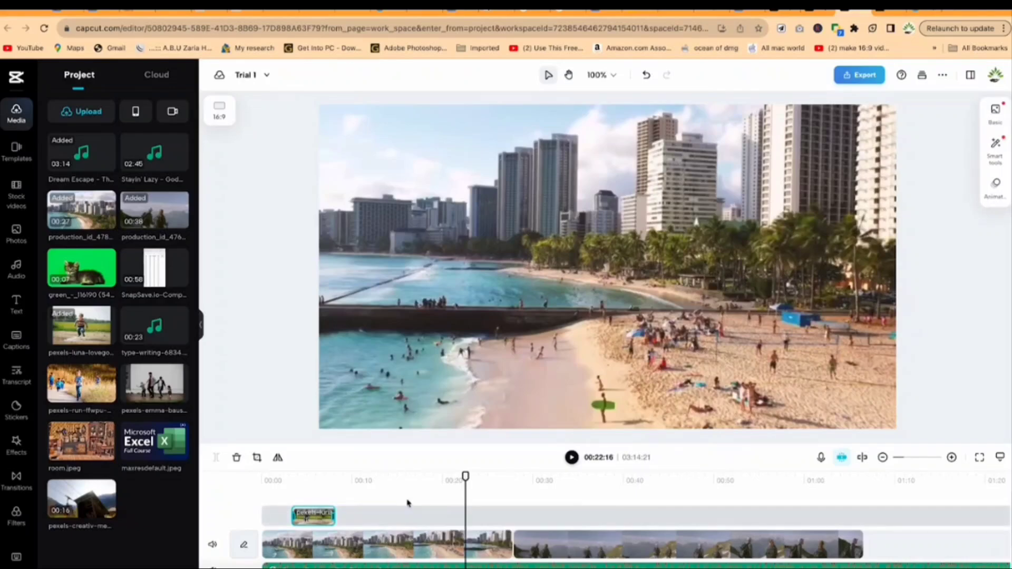
drag(465, 477, 315, 477)
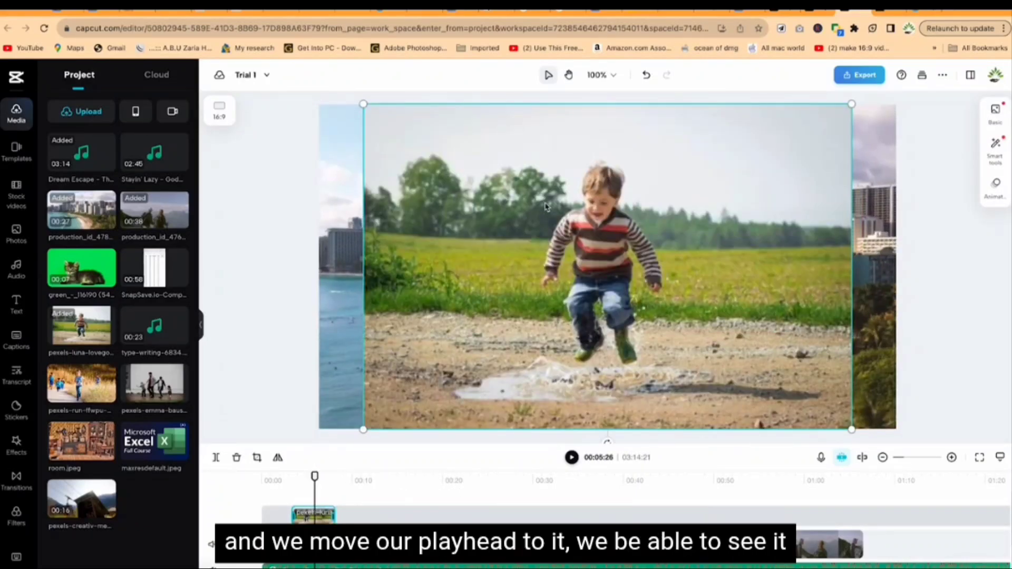
drag(363, 104, 626, 279)
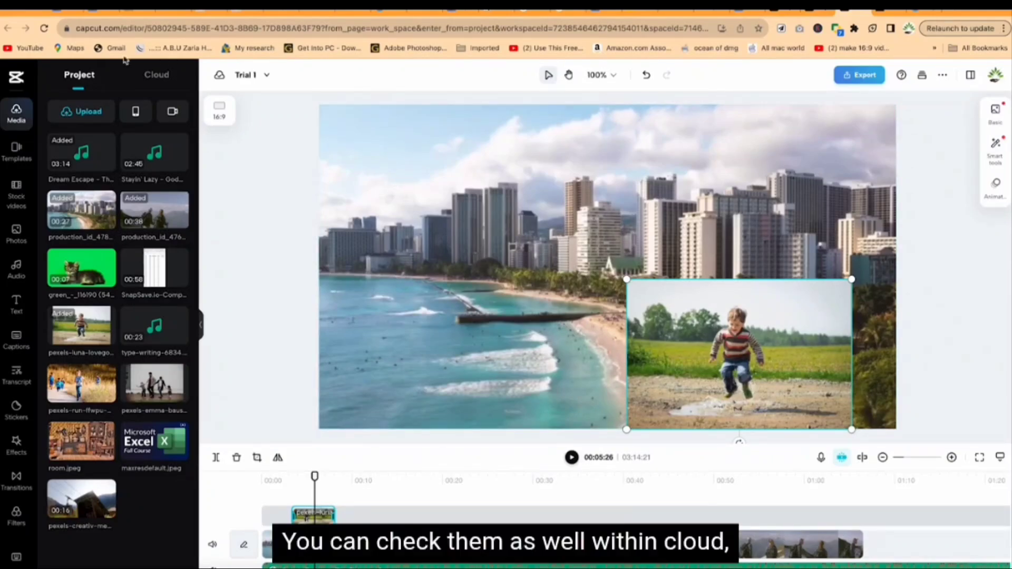
Step: Compare the media stored in the cloud space with the project's uploaded media
click(149, 78)
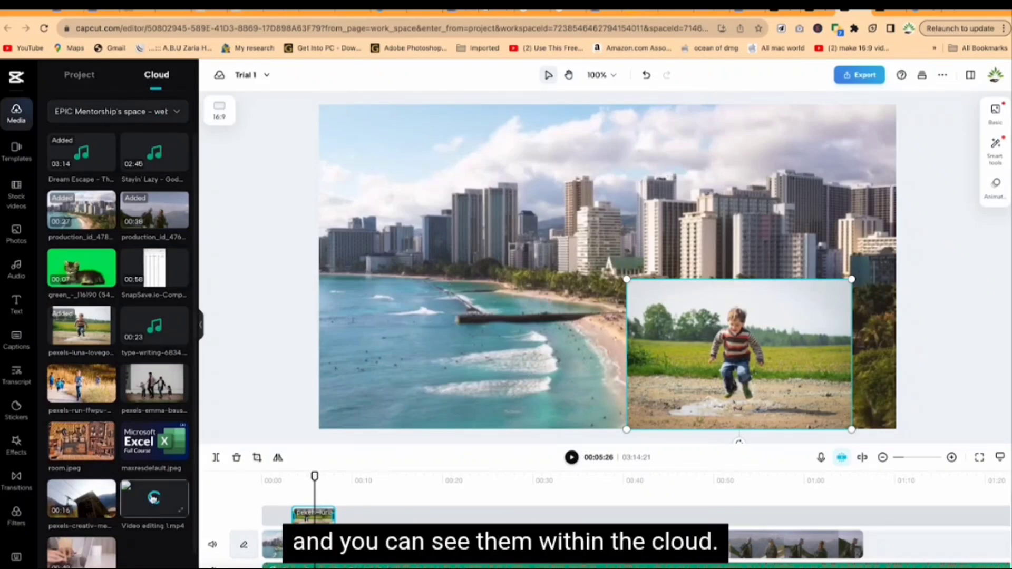
click(74, 77)
click(173, 76)
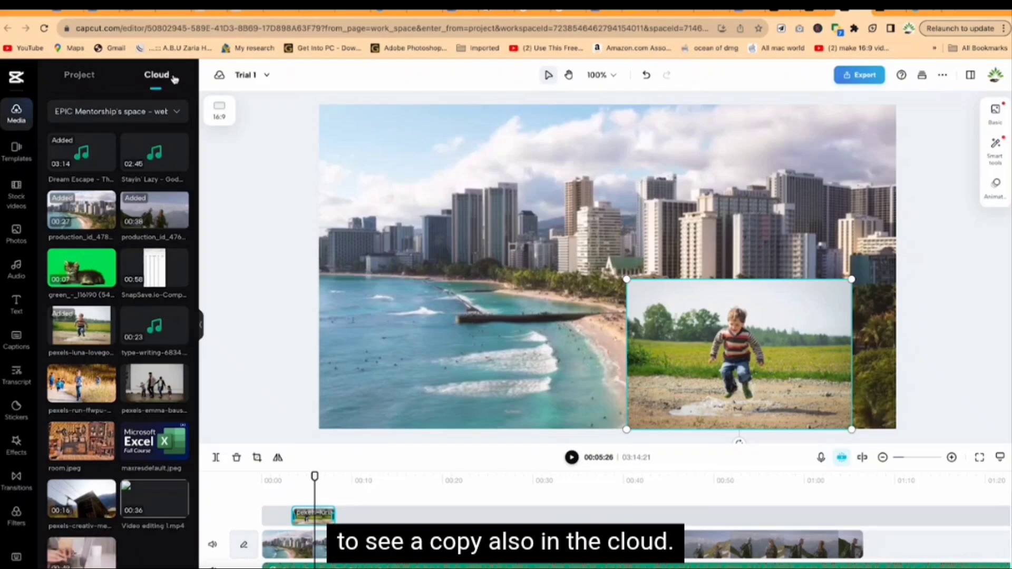
click(79, 76)
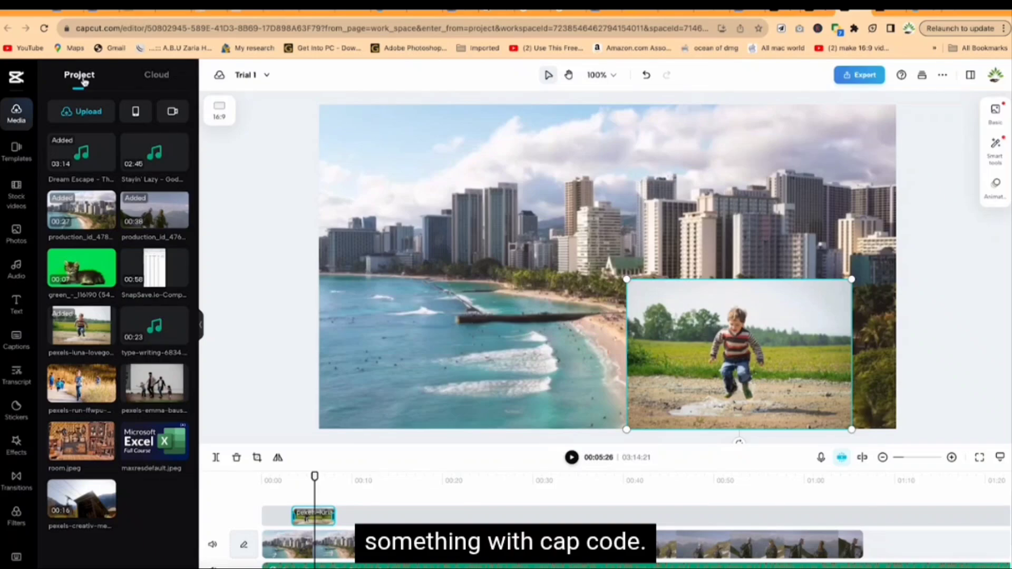
Step: Open the list of recording options for adding media to the project
click(175, 115)
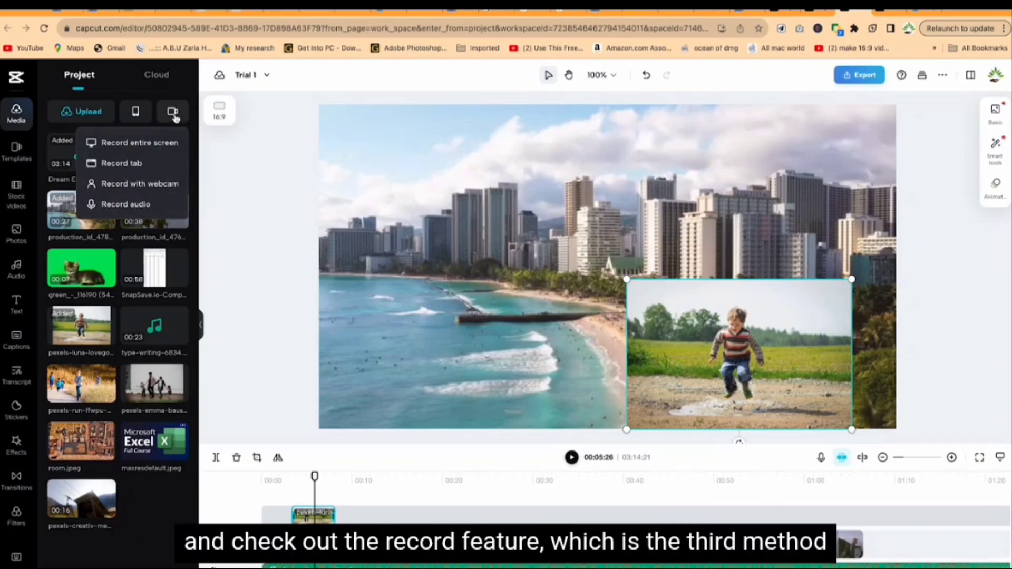